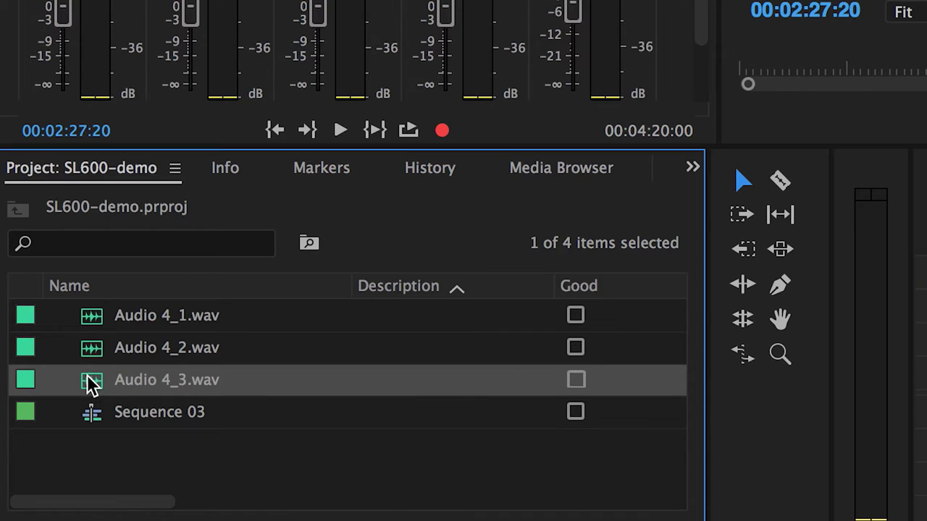
Mark Audio 4_3.wav as Good in the project and enter "Best Take" as its description.
click(387, 382)
click(576, 381)
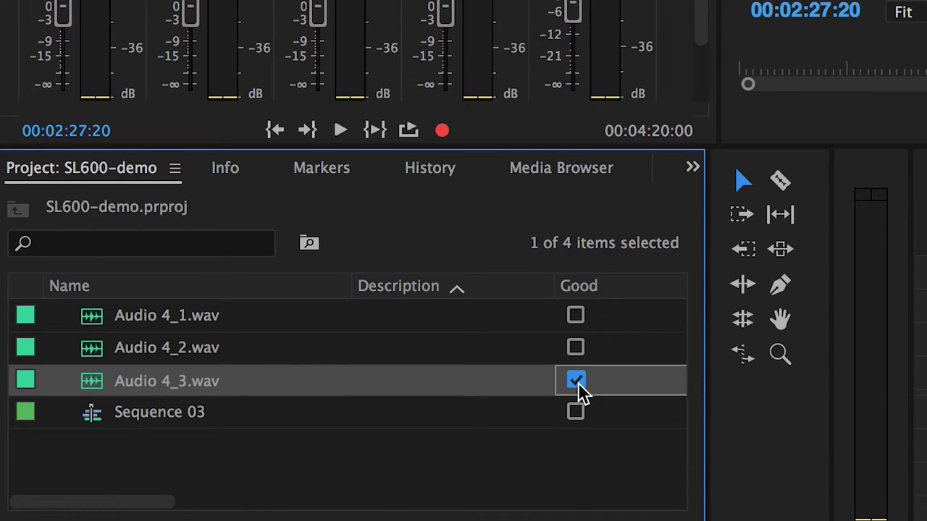
click(433, 382)
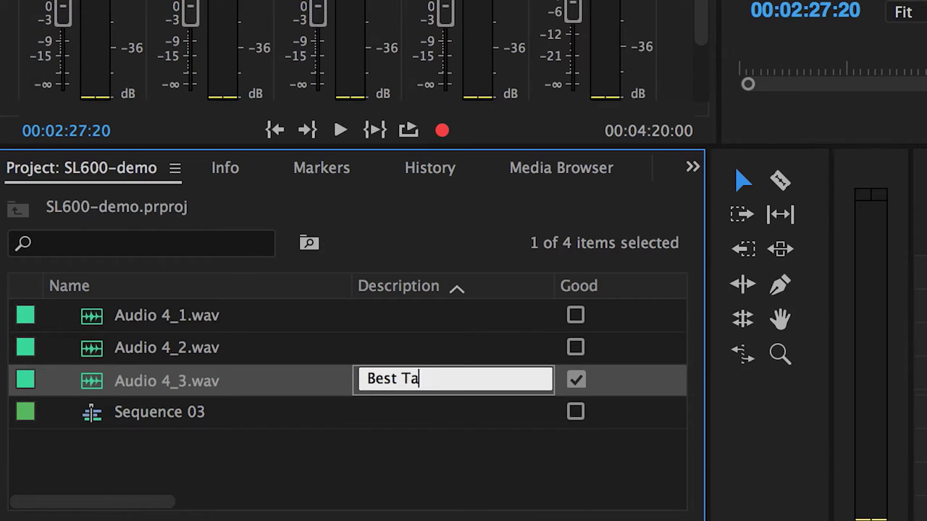
text(Best Take)
click(404, 481)
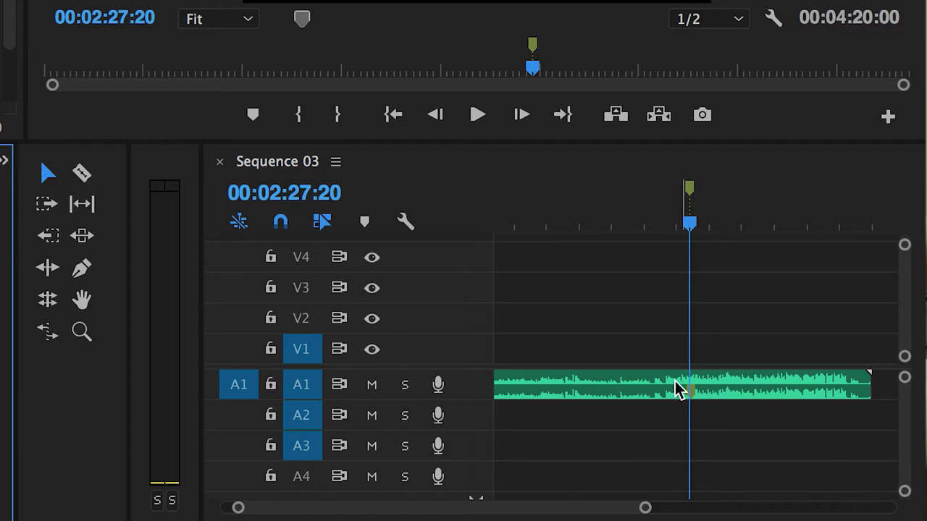
Send the audio clip on track A1 of Sequence 03 to Adobe Audition for editing.
click(712, 392)
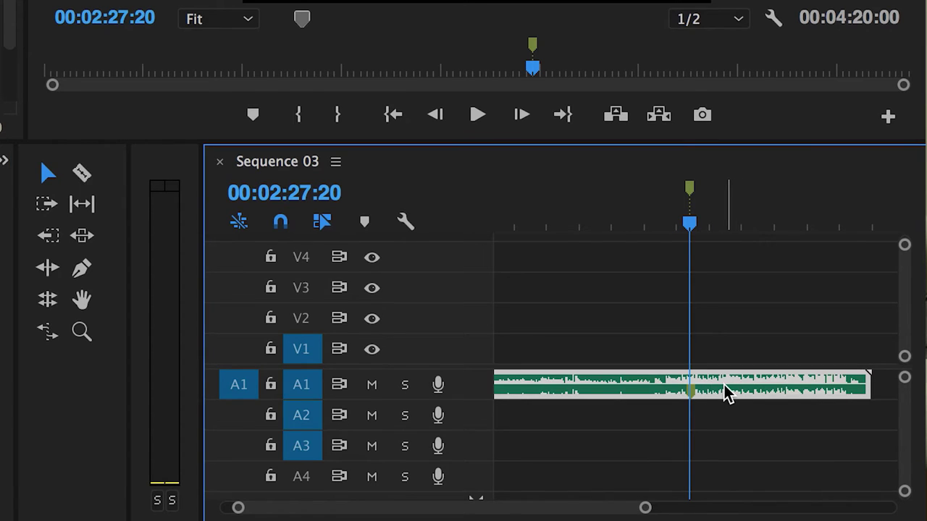
right_click(726, 391)
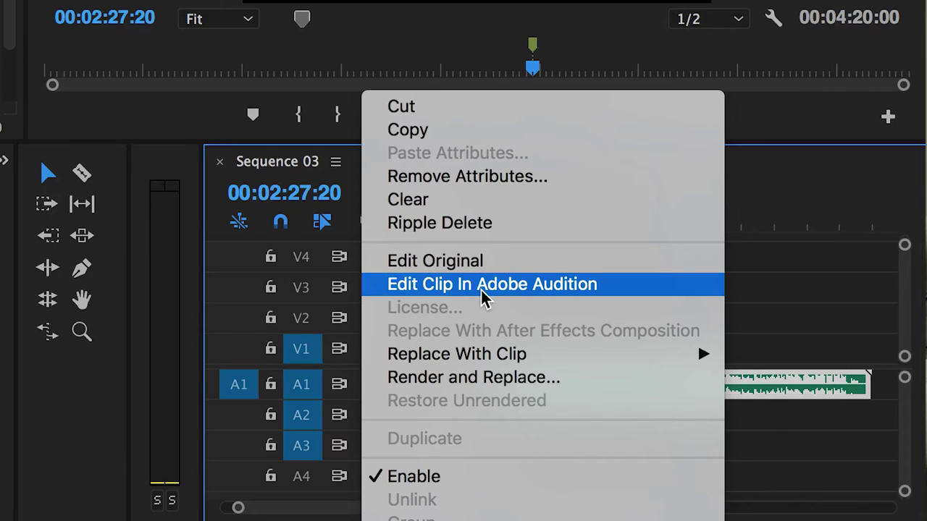
click(464, 378)
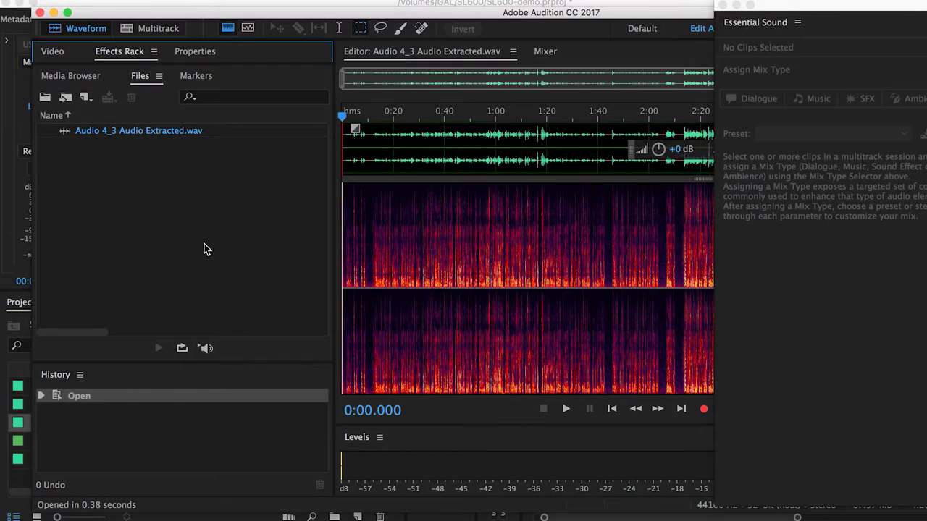
click(204, 249)
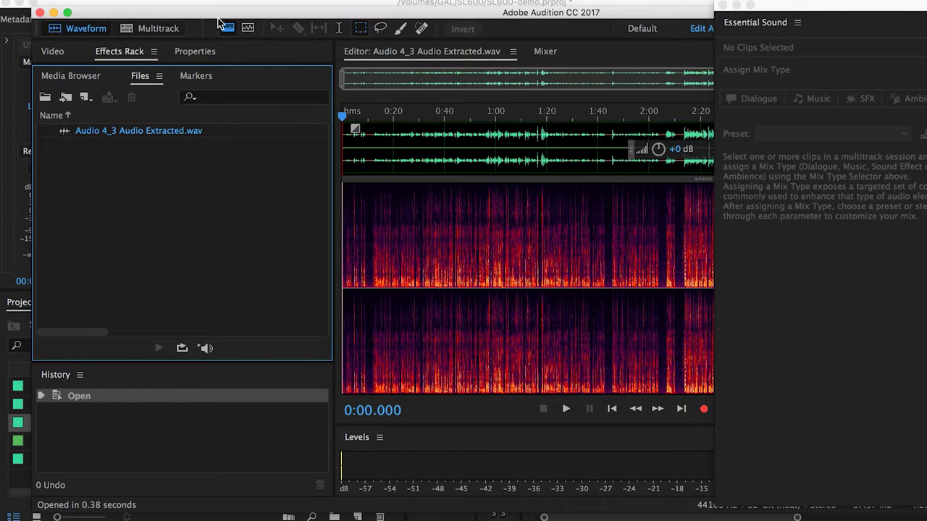
drag(217, 22, 193, 15)
Start a new multitrack session and name it "sl600 test".
click(142, 25)
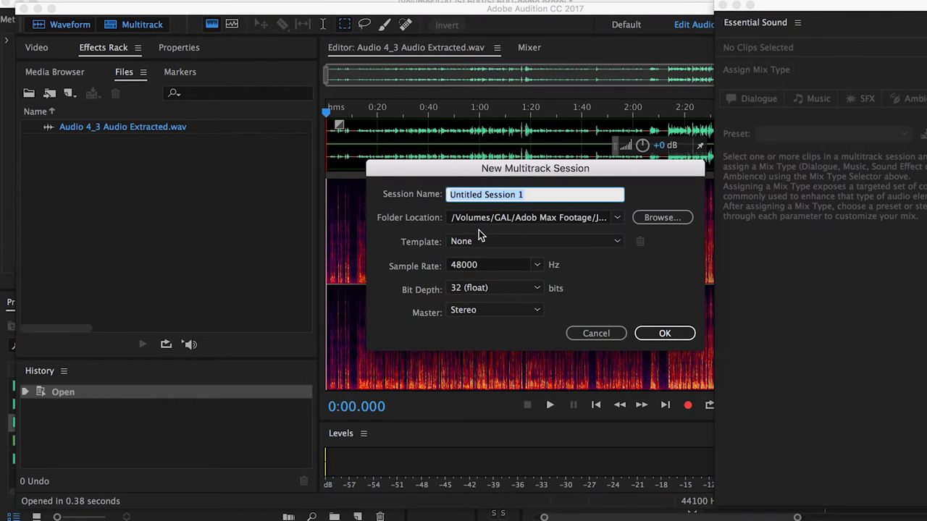
text(s)
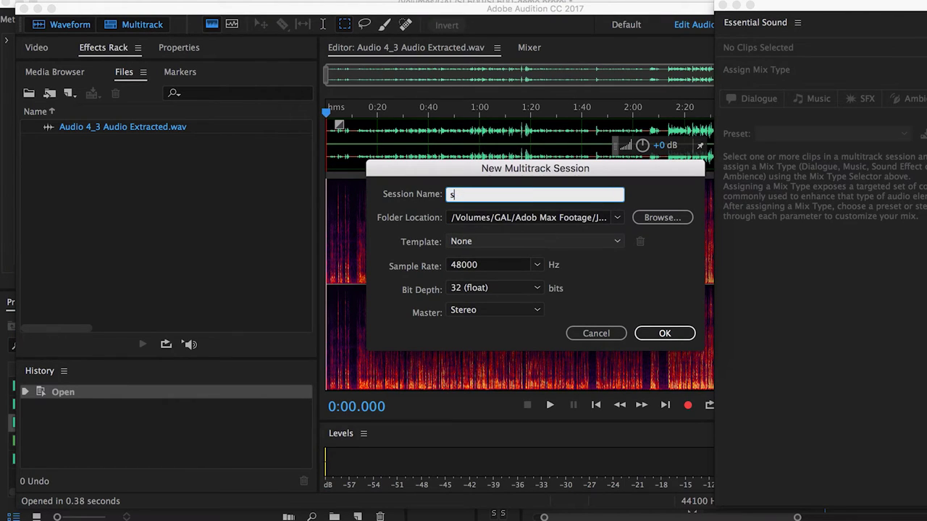
text(l600 test)
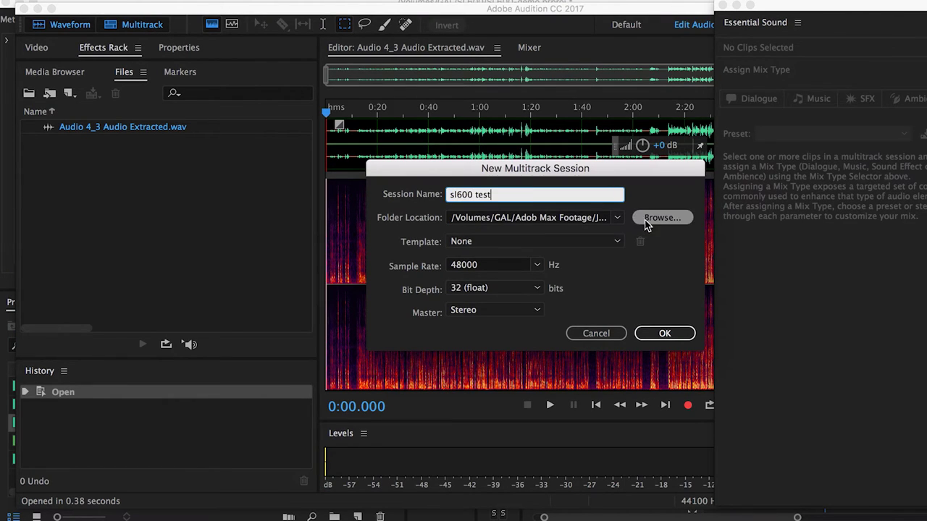
Store the session in a new folder named "Sound editing" inside SL600 and create the session.
click(657, 218)
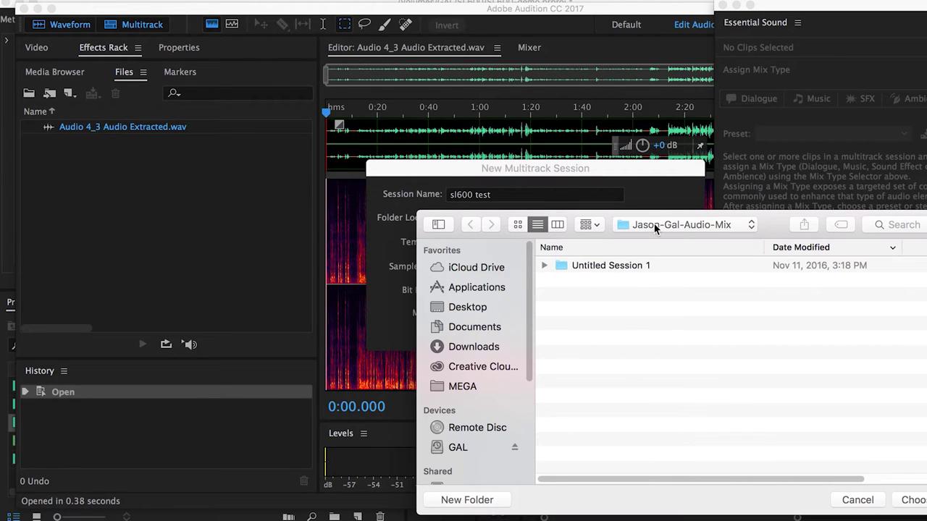
click(655, 226)
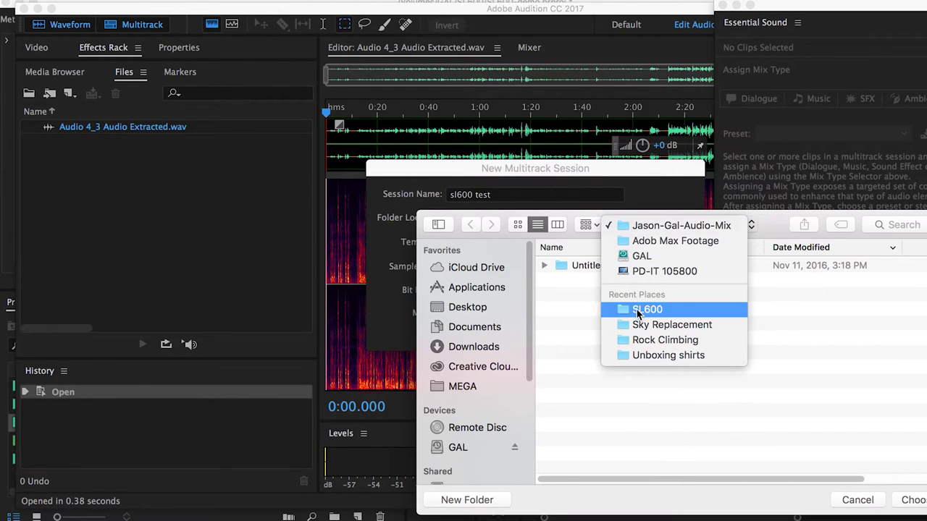
click(637, 311)
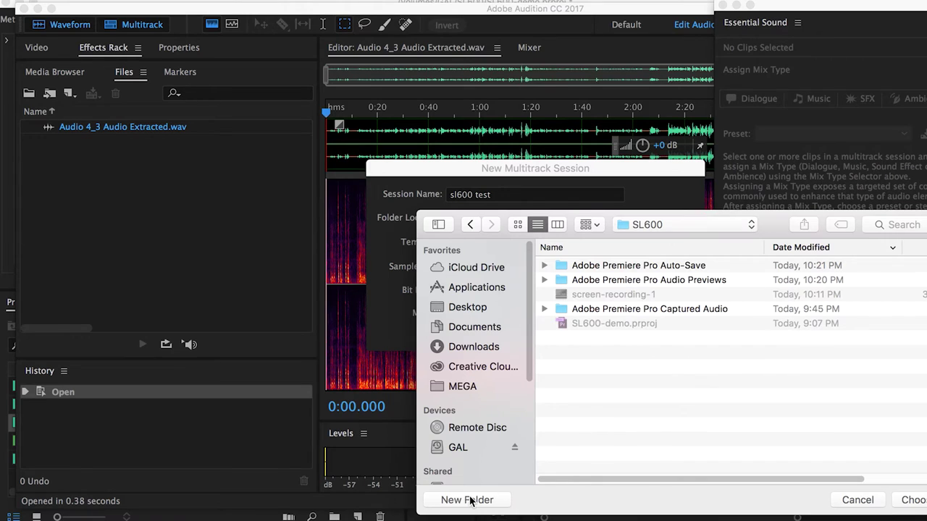
click(472, 500)
text(Sound editing)
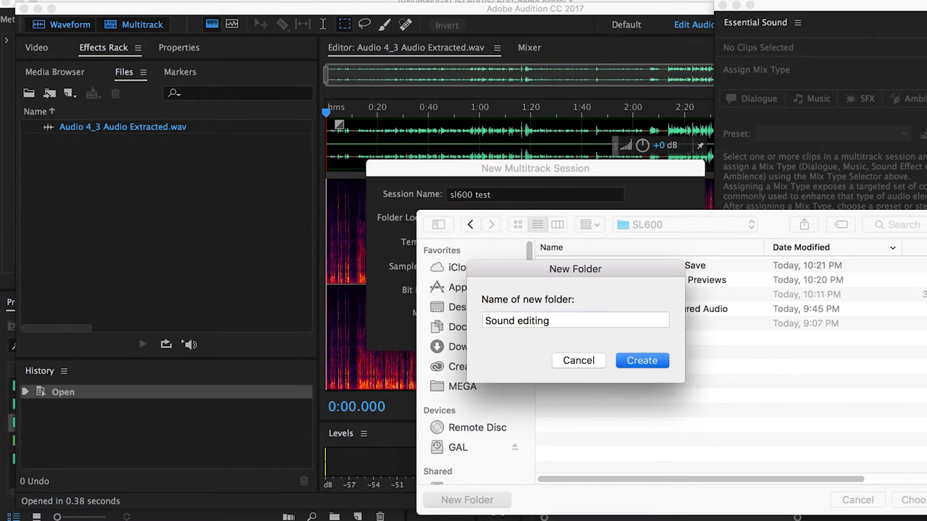
key(Return)
click(912, 500)
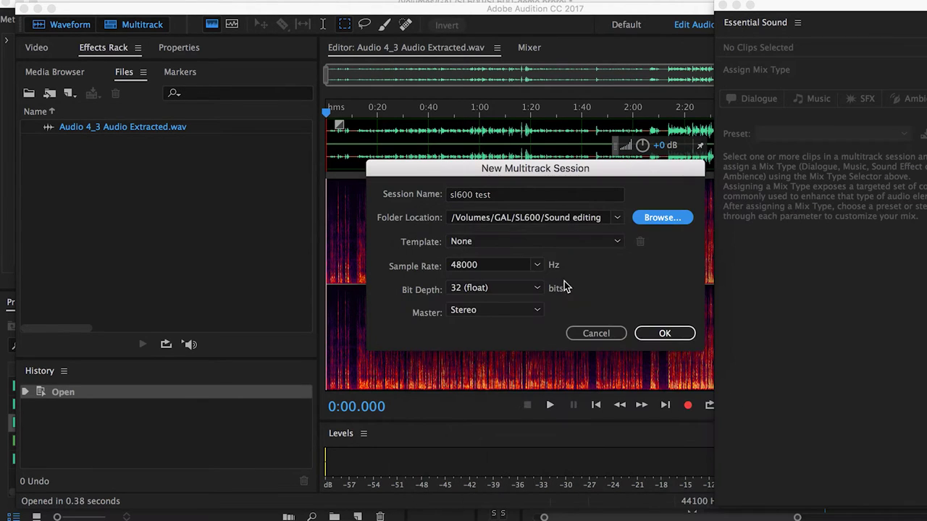
click(661, 333)
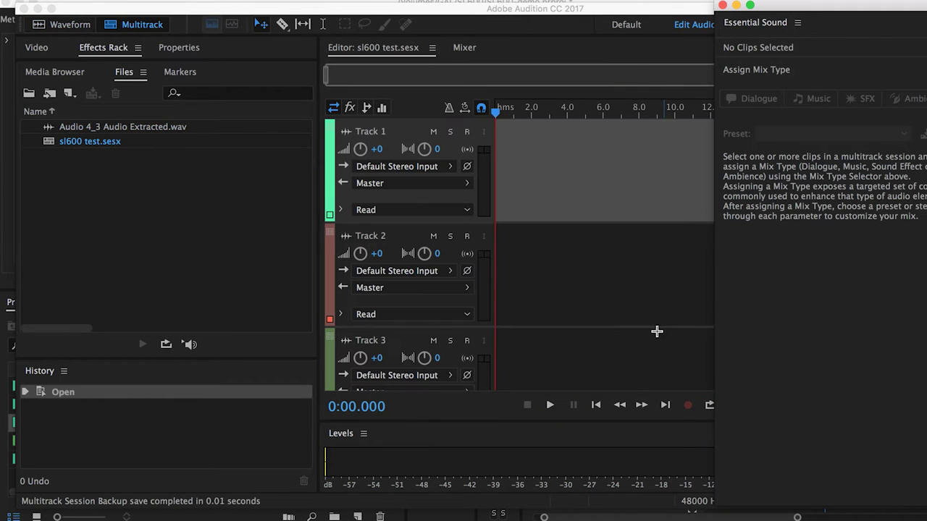
Place Audio 4_3 Audio Extracted.wav at the start of Track 1, accepting a copy conformed to the session's sample rate.
drag(86, 130, 523, 162)
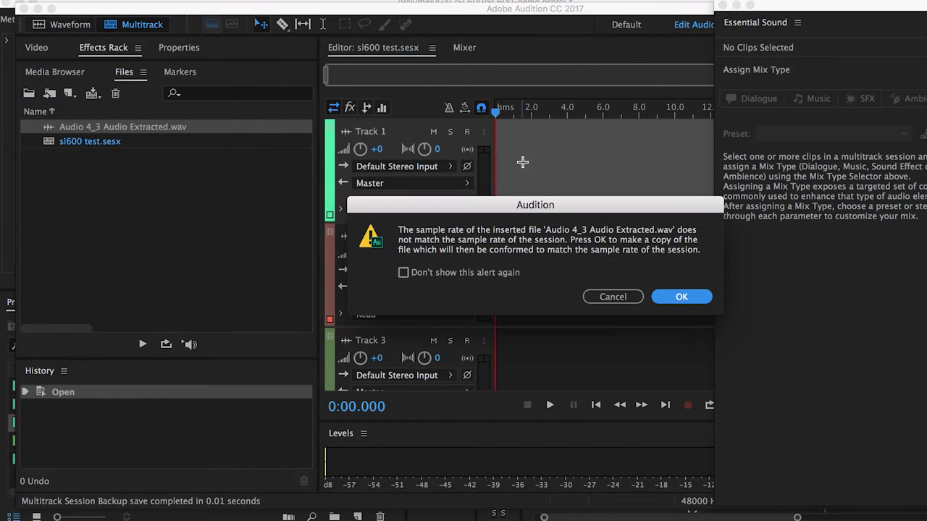
click(682, 297)
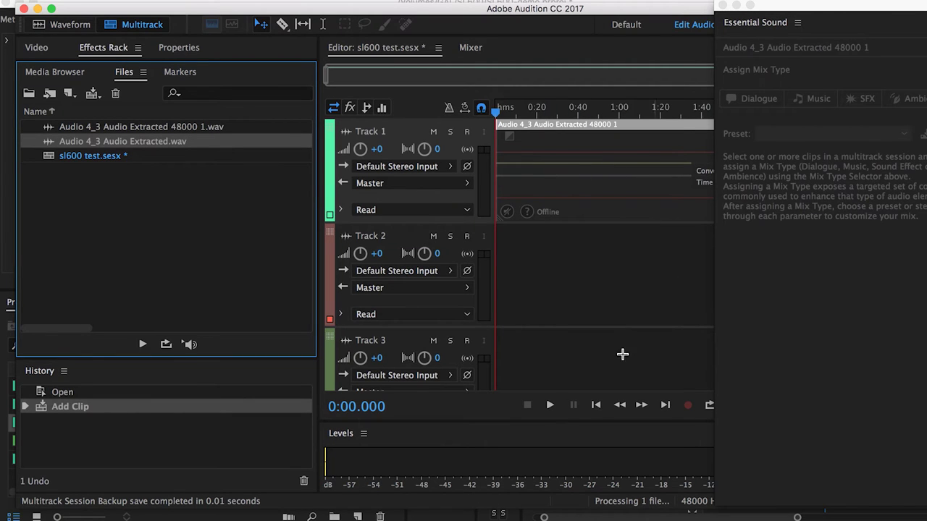
drag(768, 4, 793, 2)
drag(554, 15, 275, 13)
Assign the Dialogue mix type to the clip on Track 1.
click(276, 149)
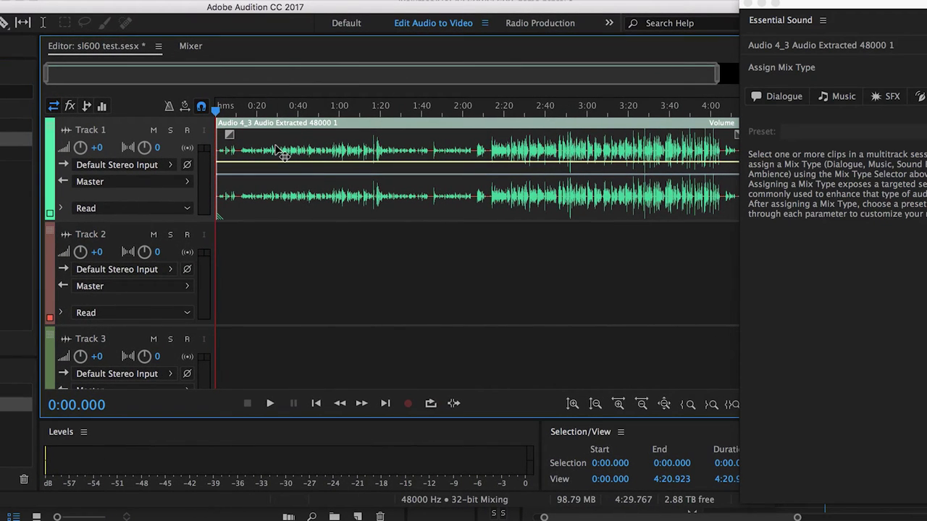
drag(821, 1, 777, 9)
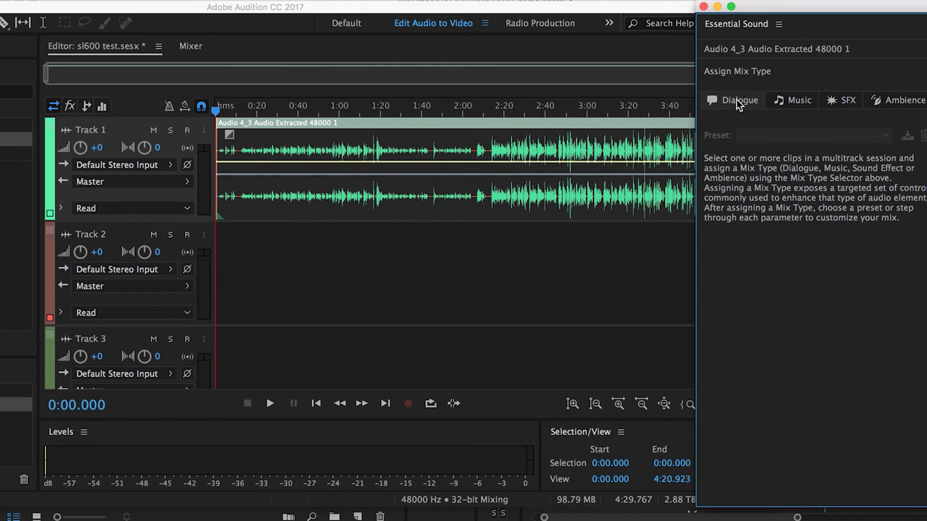
click(737, 99)
Play back part of the dialogue clip from about 2:13 to hear how it sounds.
drag(497, 107, 491, 110)
key(space)
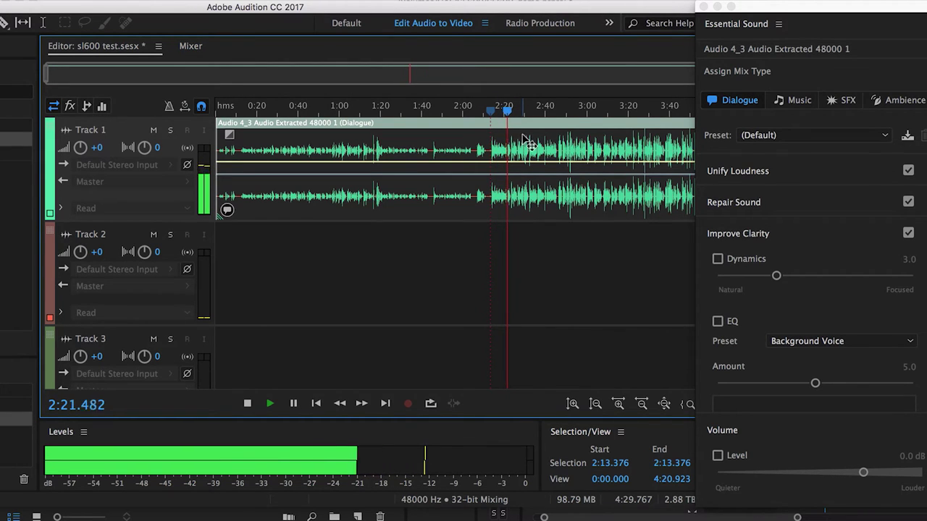
key(space)
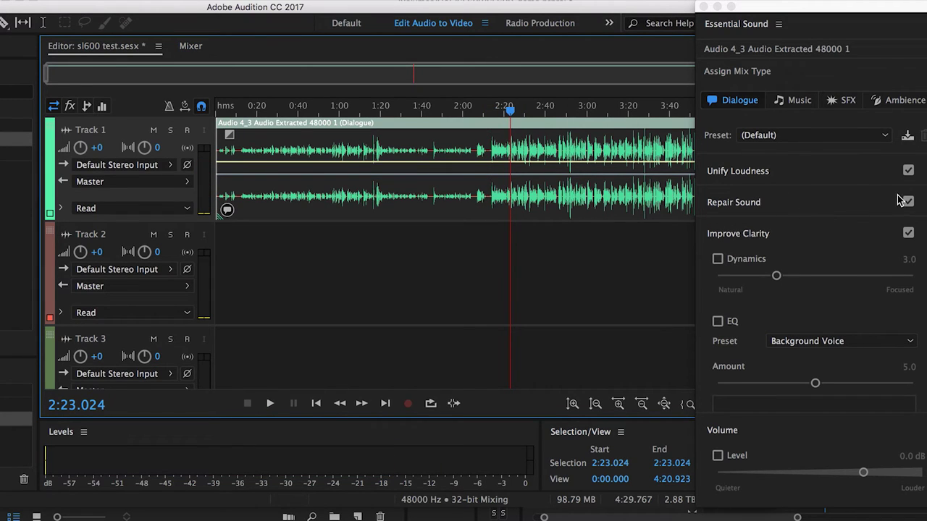
Apply the Balanced Male Voice preset to the dialogue clip and set its EQ amount to 6.7.
click(780, 137)
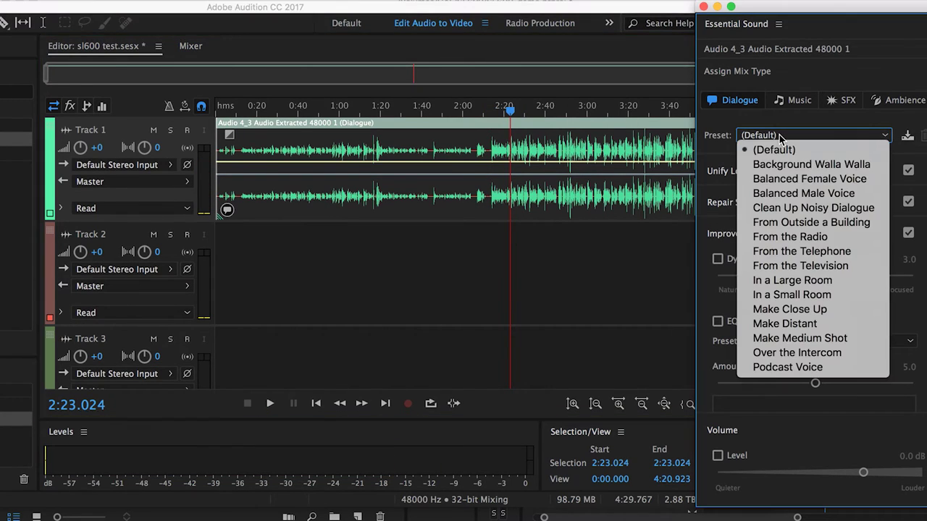
click(779, 194)
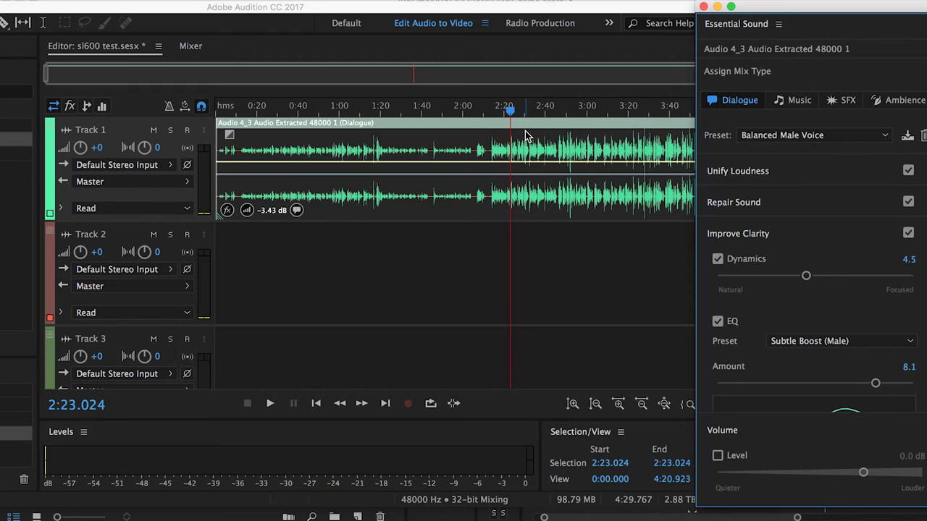
drag(875, 383, 846, 384)
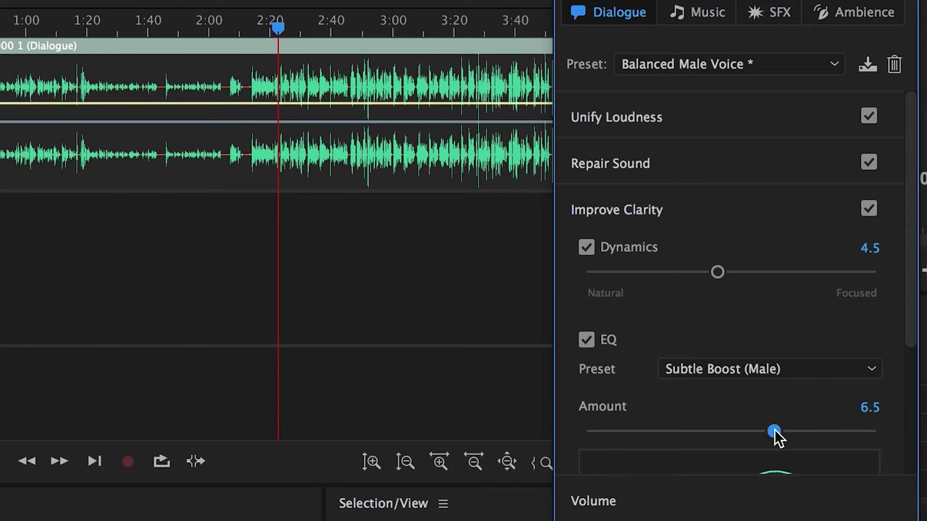
mouse_move(776, 435)
mouse_down()
mouse_move(794, 437)
mouse_move(770, 437)
mouse_up()
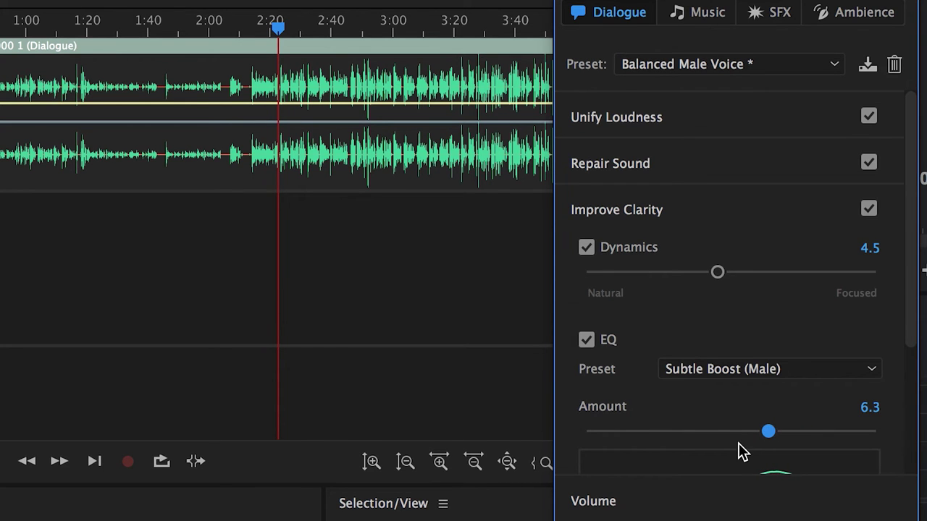
scroll(738, 452, down, 5)
scroll(746, 428, up, 2)
mouse_move(767, 324)
mouse_down()
mouse_move(814, 325)
mouse_move(764, 326)
mouse_move(777, 324)
mouse_up()
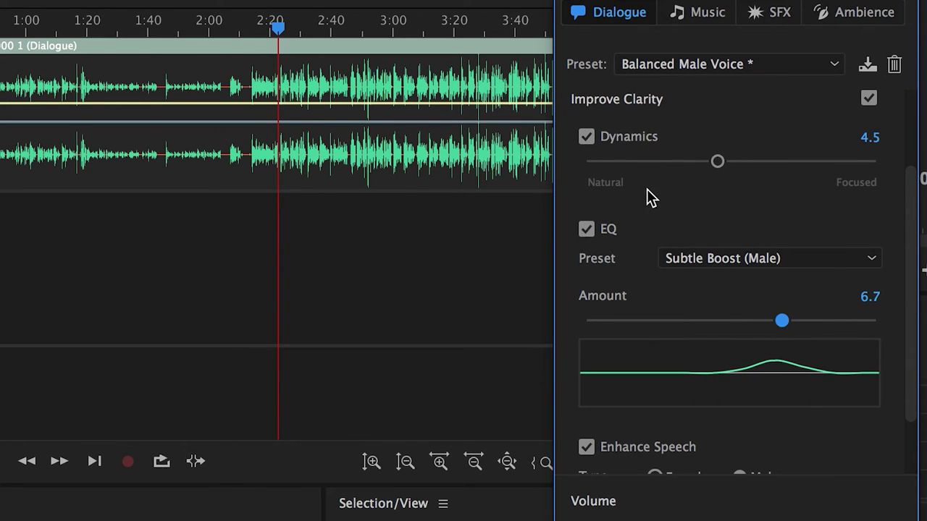
Enable Creative reverb with the Warm Voice preset on the dialogue clip and set its amount to 0.9.
scroll(647, 188, up, 3)
click(621, 118)
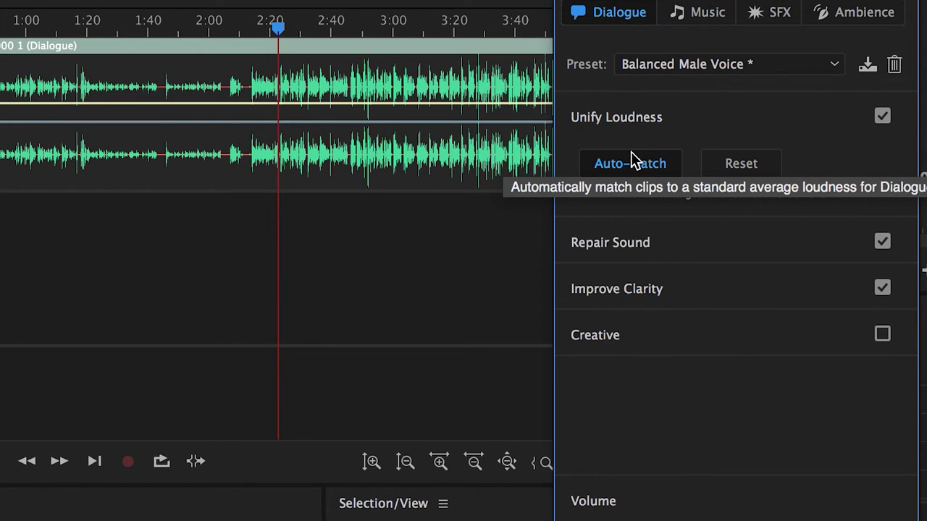
click(667, 339)
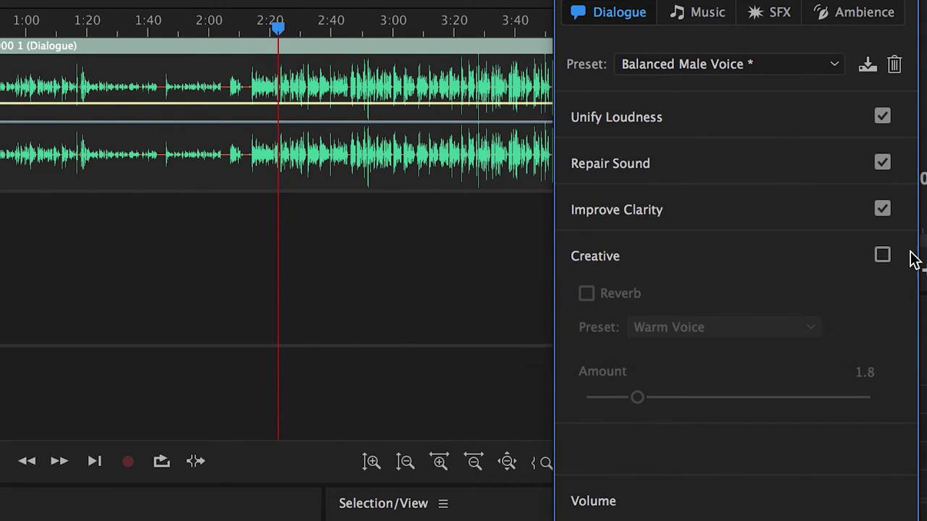
click(882, 256)
click(588, 295)
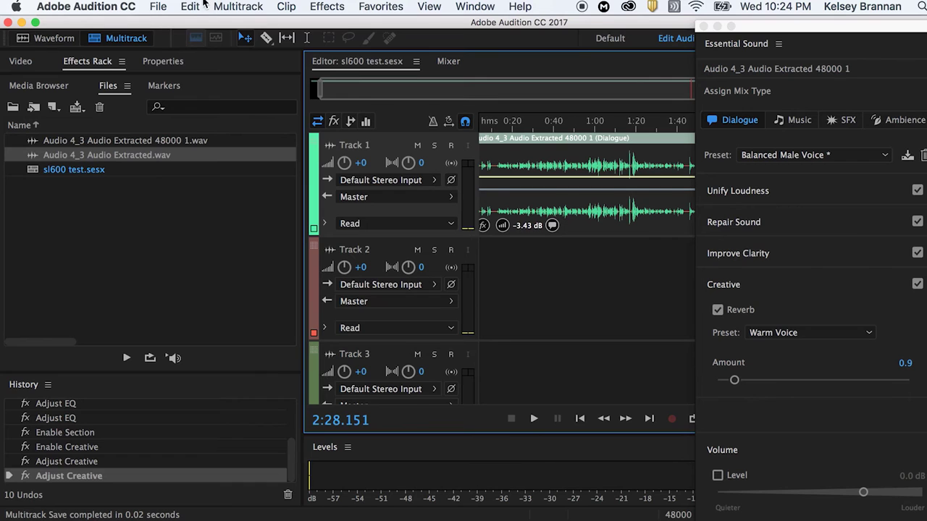
Set up a multitrack mixdown export of the selected clips with the file name "sl600 test_mix.wav".
click(158, 7)
mouse_move(194, 280)
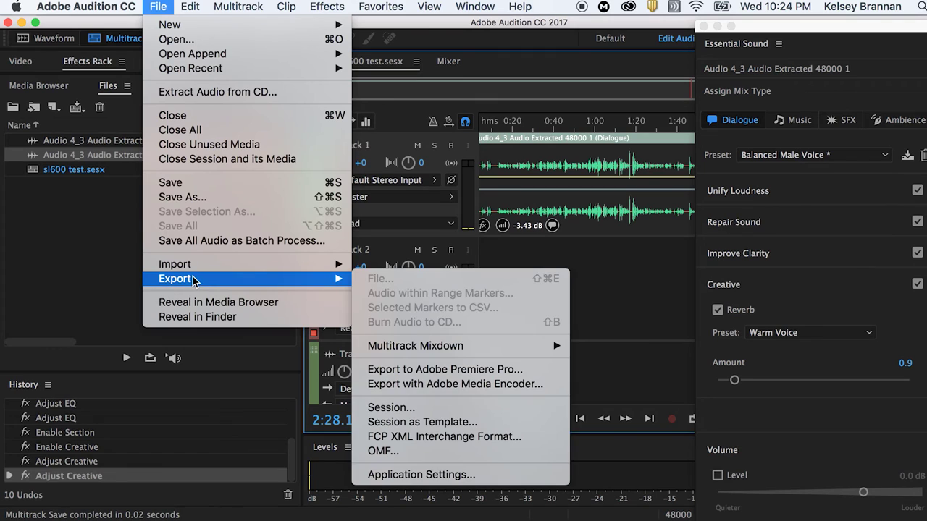
mouse_move(416, 350)
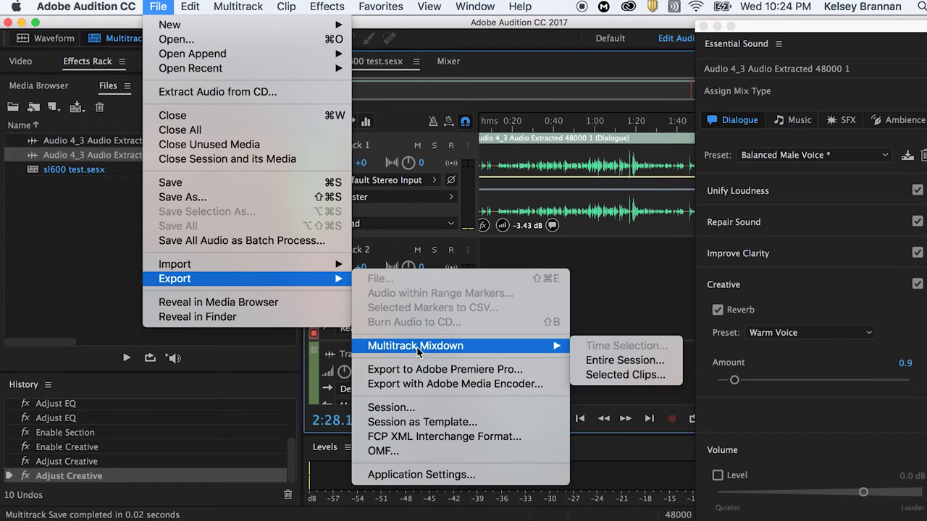
click(599, 375)
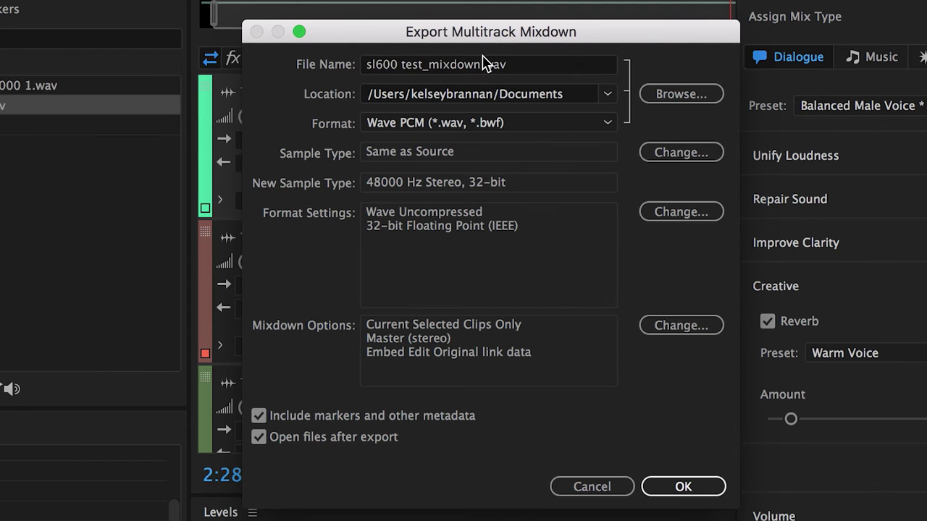
click(513, 126)
drag(480, 65, 418, 67)
text(m)
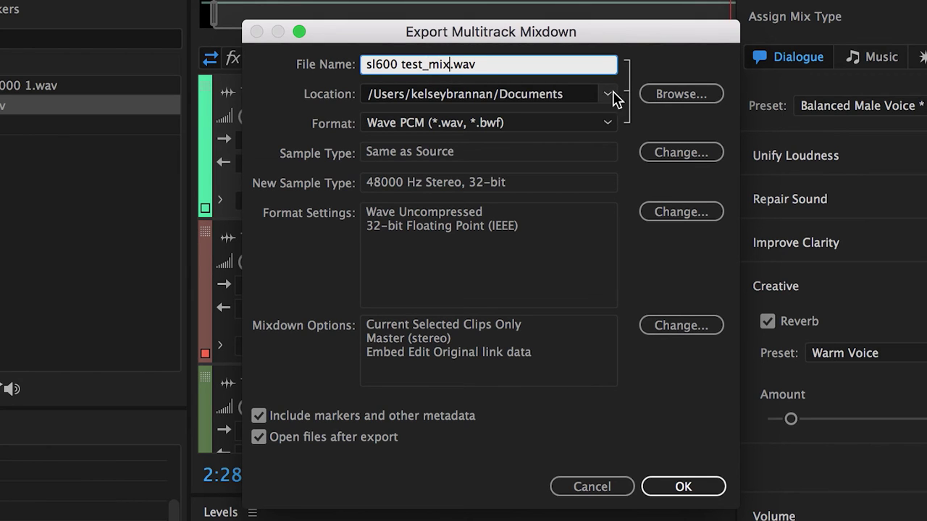
Choose the Sound editing folder as the mixdown's save location and export the file.
click(662, 95)
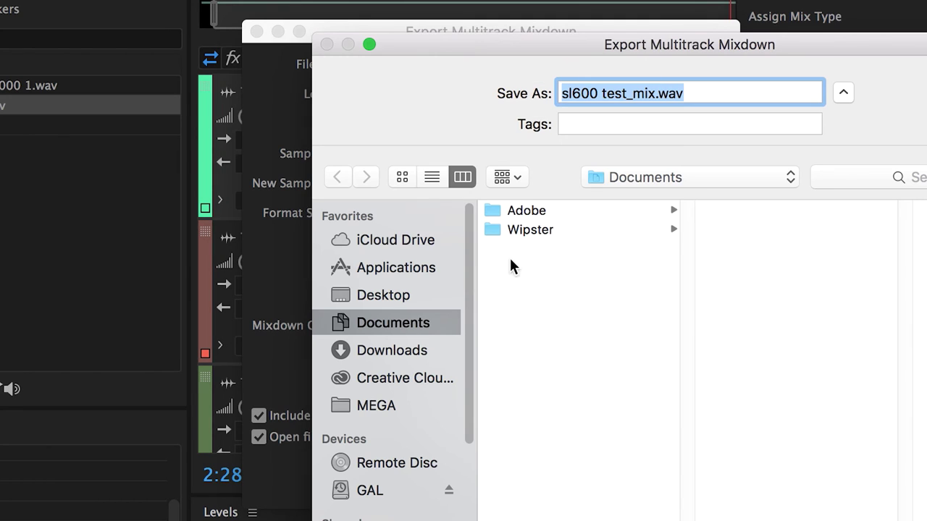
click(657, 178)
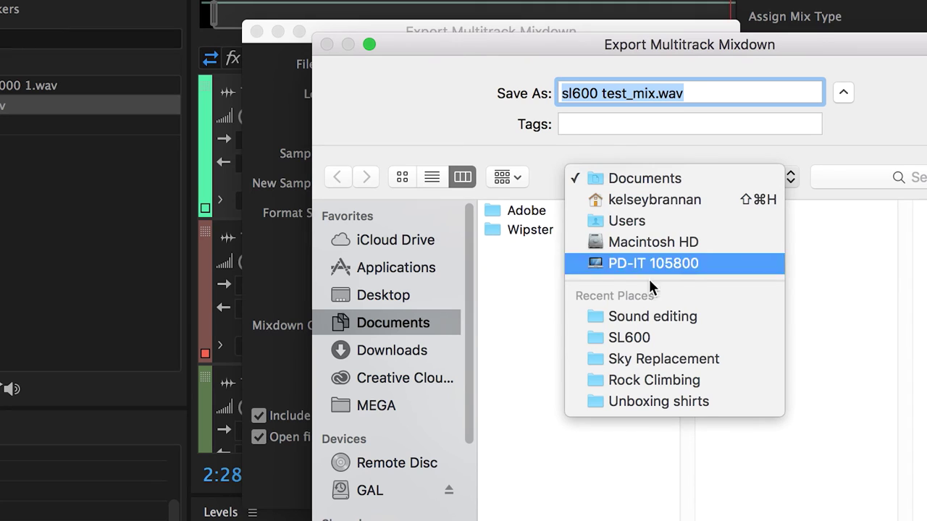
click(644, 316)
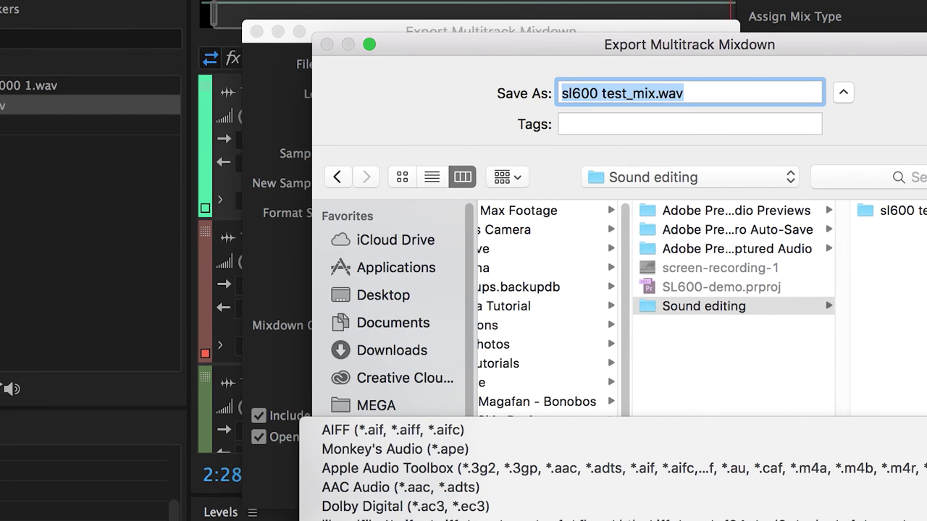
click(693, 437)
key(Return)
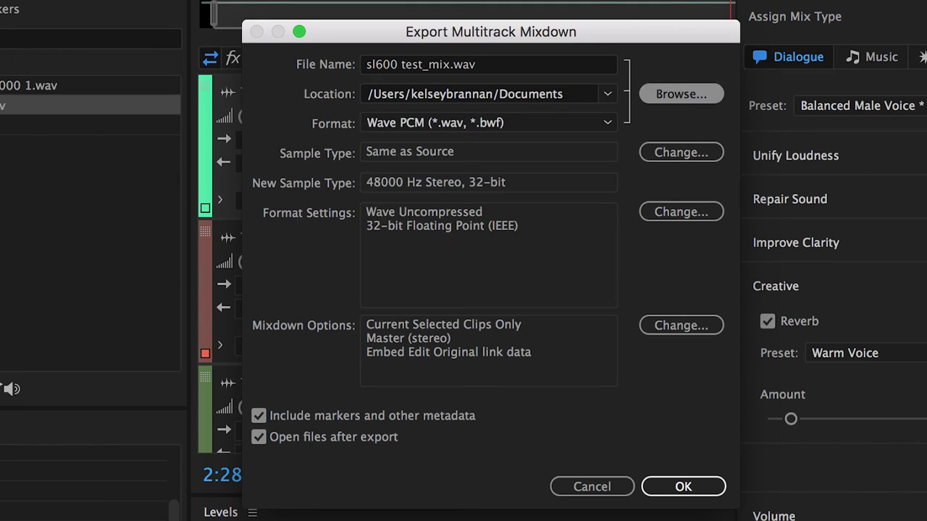
click(684, 487)
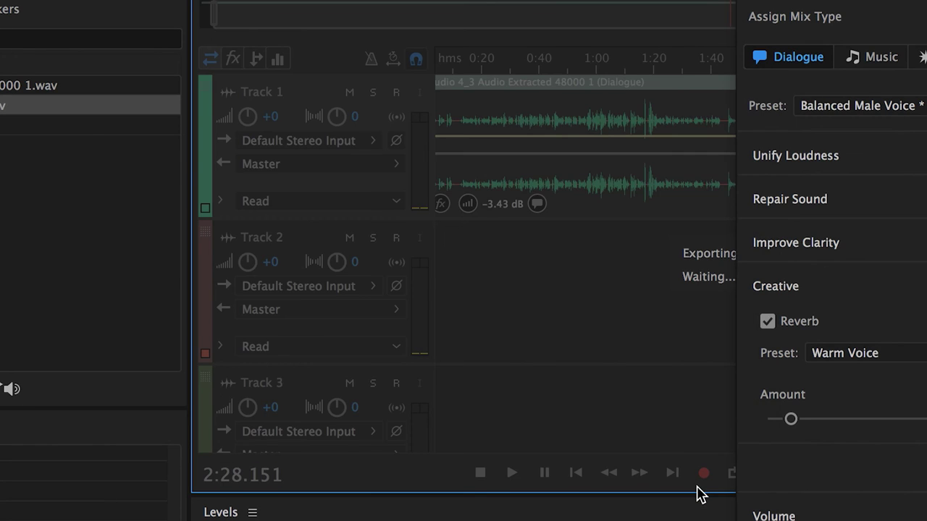